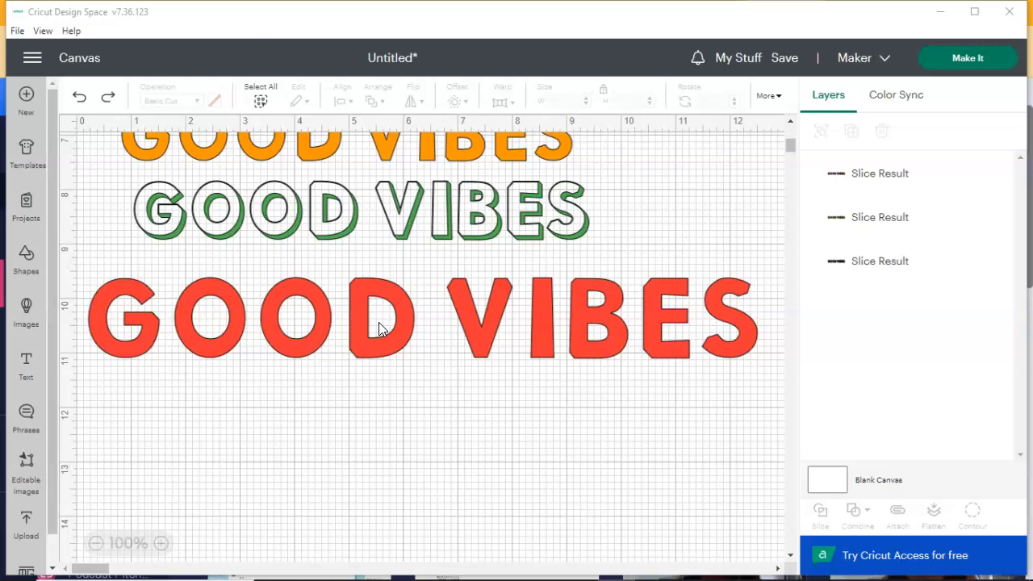
Insert a rectangle shape and place it on the empty canvas below the red GOOD VIBES lettering
{"action": "left_click", "coordinate": [113, 307]}
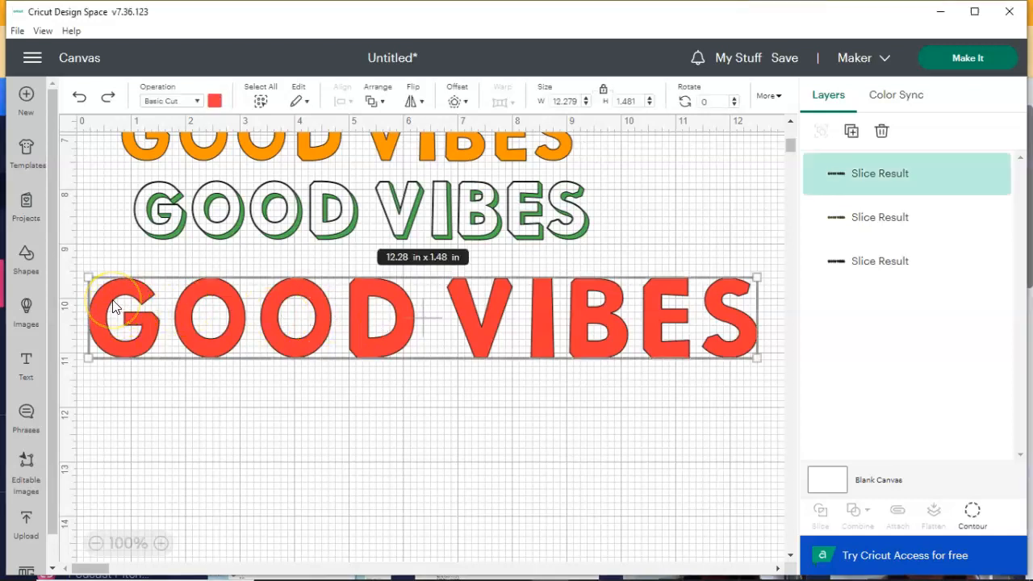
{"action": "left_click", "coordinate": [26, 257]}
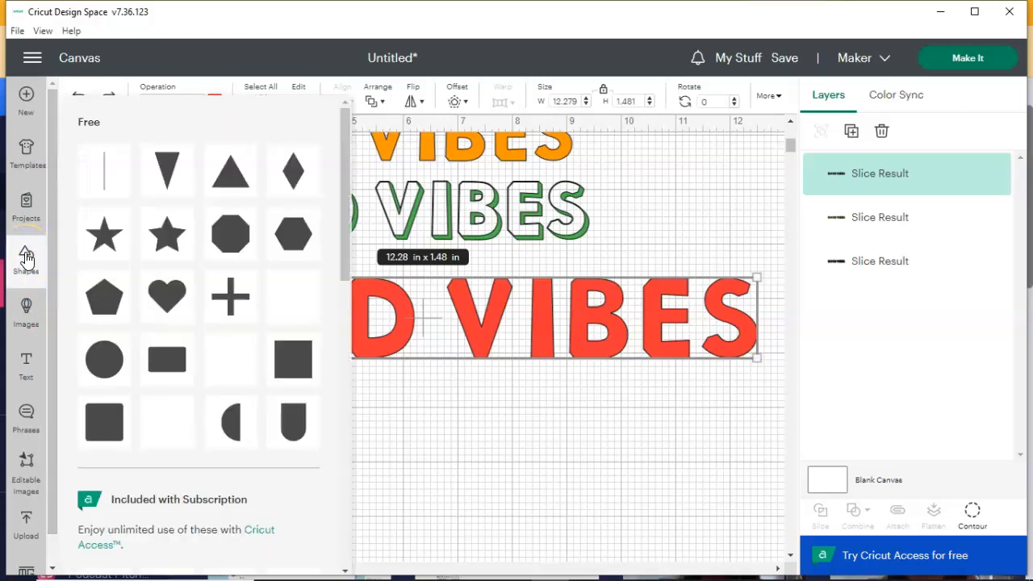
{"action": "left_click", "coordinate": [165, 358]}
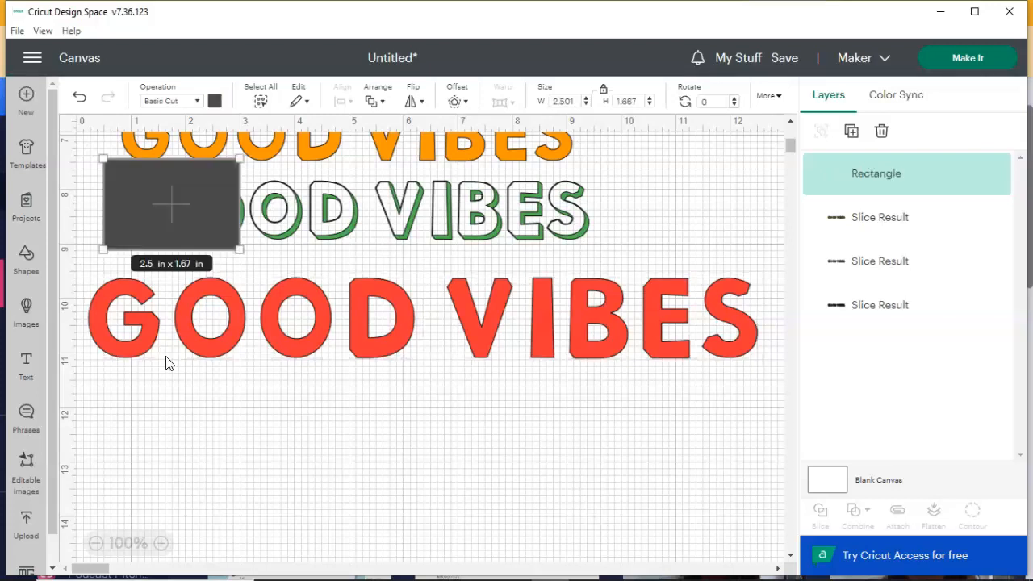
{"action": "left_click_drag", "start_coordinate": [211, 246], "coordinate": [214, 444]}
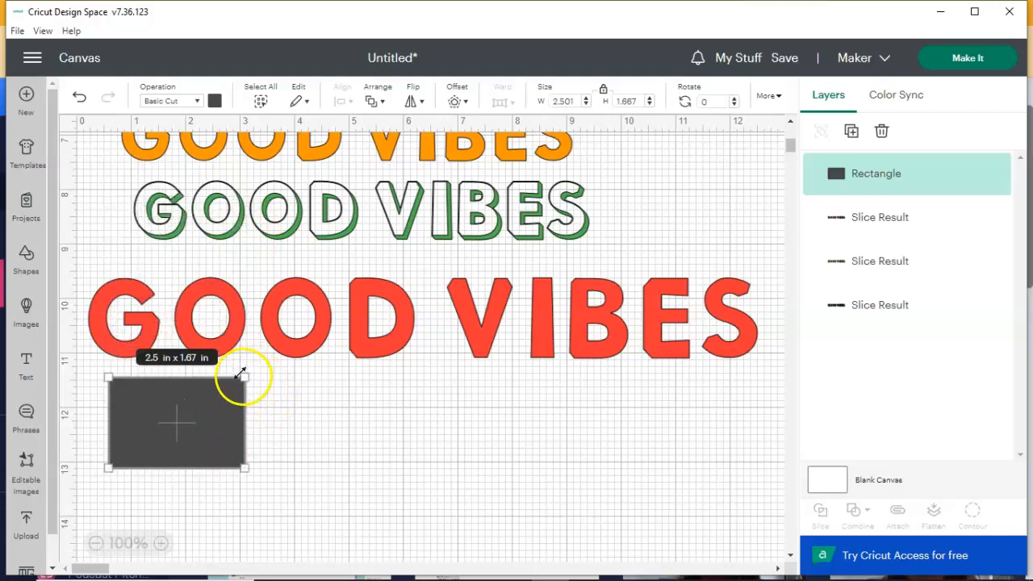
Reshape the rectangle into a thin bar spanning the full red lettering, about 12.82 in wide and 0.43 in high
{"action": "left_click_drag", "start_coordinate": [243, 372], "coordinate": [632, 297]}
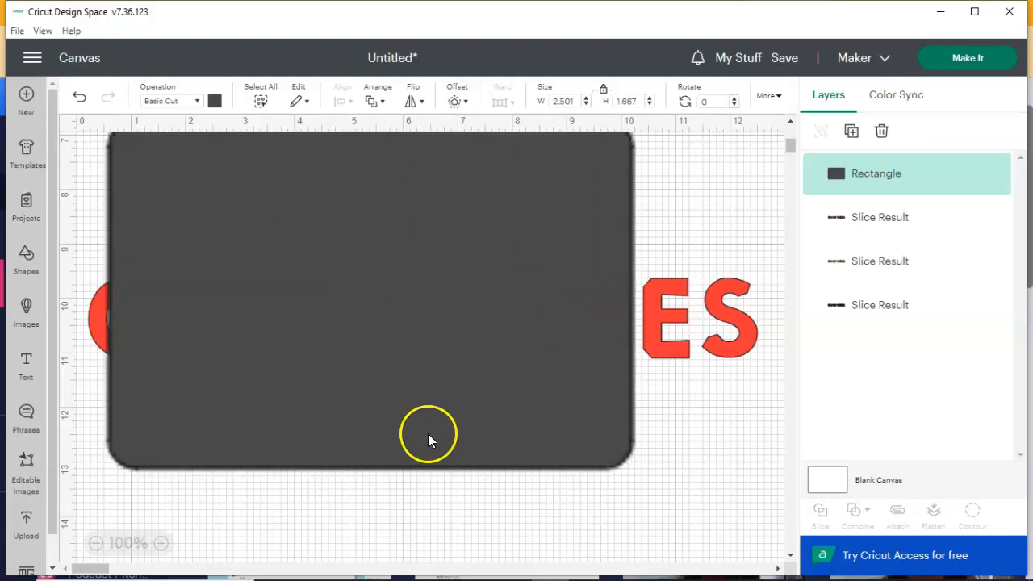
{"action": "left_click_drag", "start_coordinate": [368, 467], "coordinate": [415, 413]}
{"action": "left_click_drag", "start_coordinate": [611, 388], "coordinate": [776, 385]}
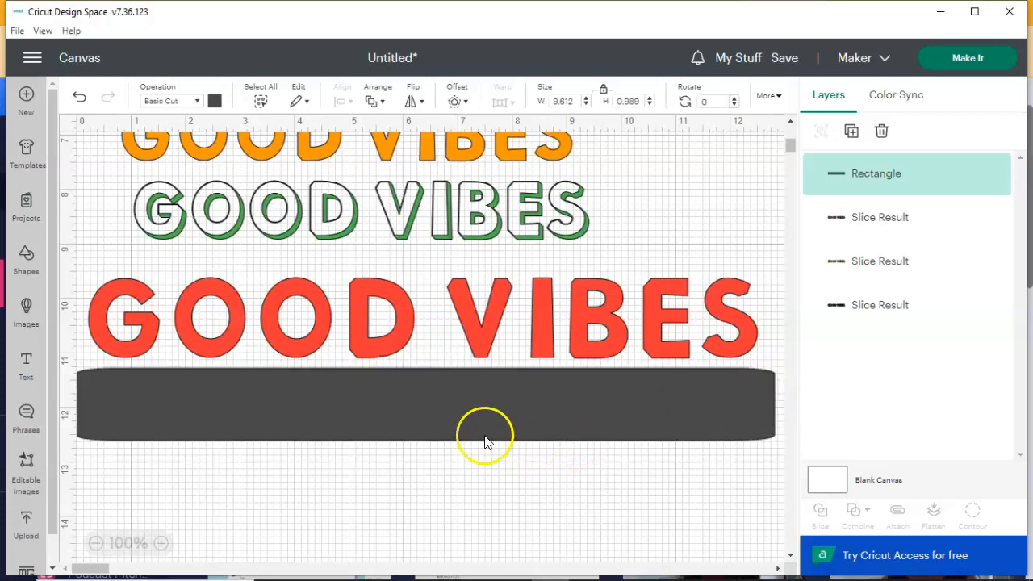
{"action": "left_click_drag", "start_coordinate": [410, 435], "coordinate": [410, 390]}
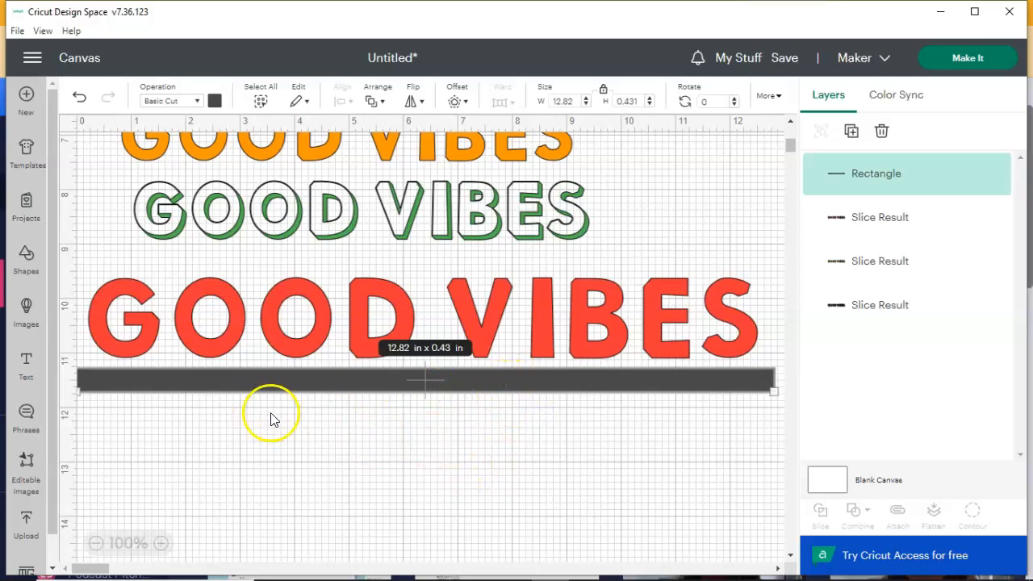
{"action": "left_click", "coordinate": [288, 432]}
{"action": "left_click", "coordinate": [339, 379]}
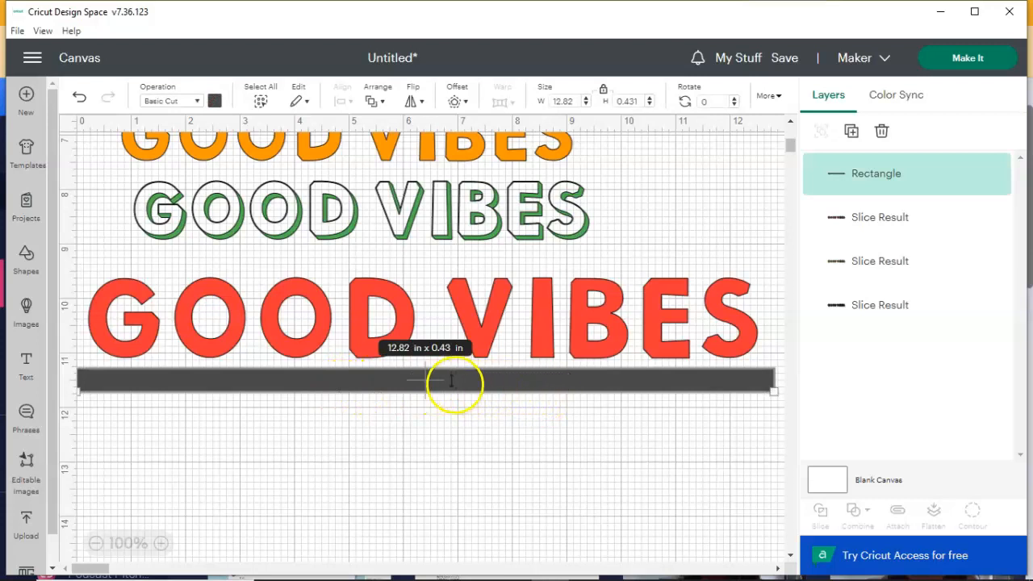
Lay the bar across the lower part of the red letters and reduce its height to about 0.35 in
{"action": "left_click_drag", "start_coordinate": [640, 387], "coordinate": [570, 340]}
{"action": "left_click", "coordinate": [666, 434]}
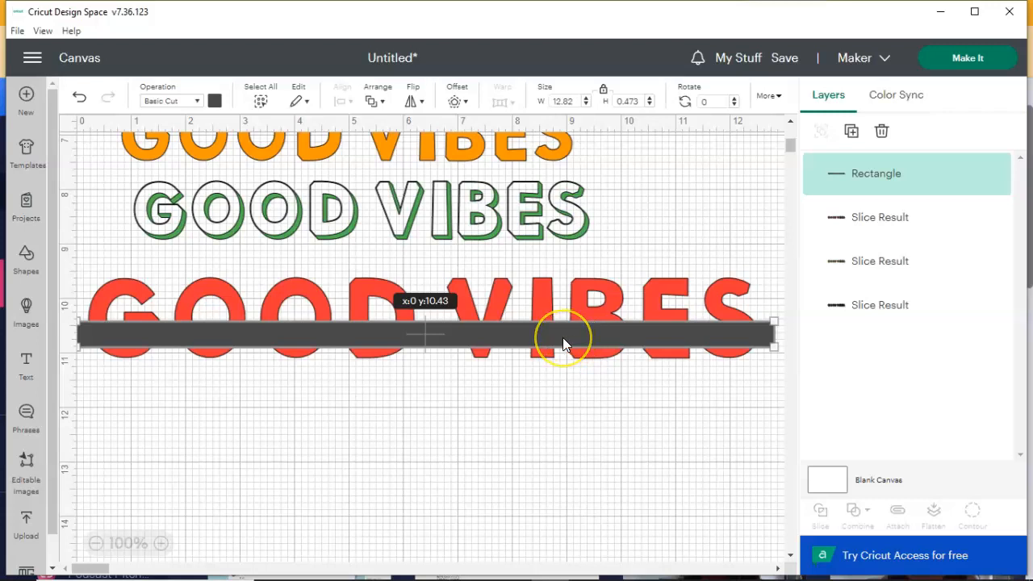
{"action": "left_click_drag", "start_coordinate": [562, 337], "coordinate": [563, 335]}
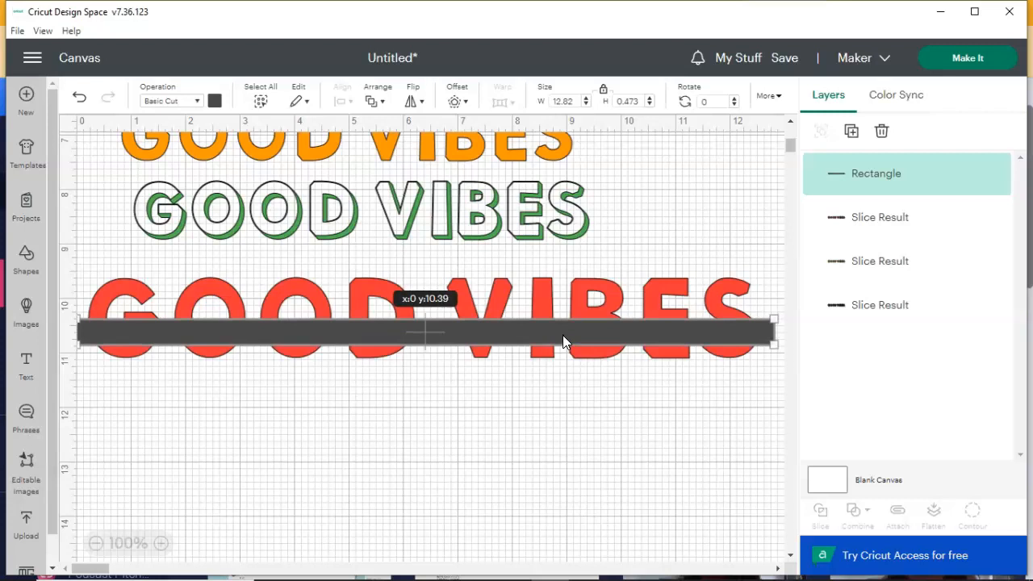
{"action": "left_click_drag", "start_coordinate": [562, 334], "coordinate": [562, 334]}
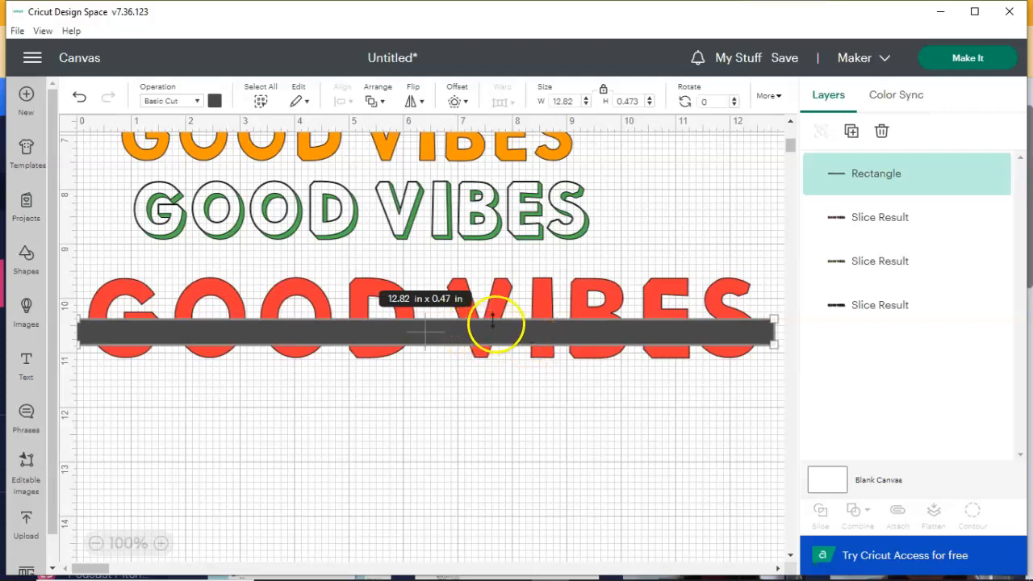
{"action": "left_click_drag", "start_coordinate": [494, 319], "coordinate": [494, 326]}
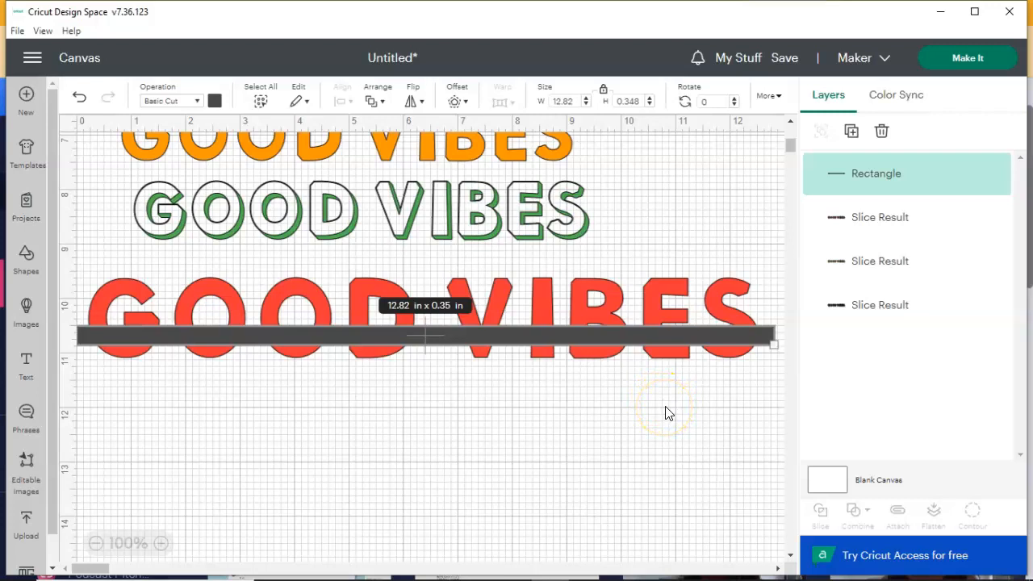
Slice the red GOOD VIBES lettering with the overlapping bar
{"action": "left_click", "coordinate": [768, 384]}
{"action": "left_click_drag", "start_coordinate": [347, 266], "coordinate": [82, 259]}
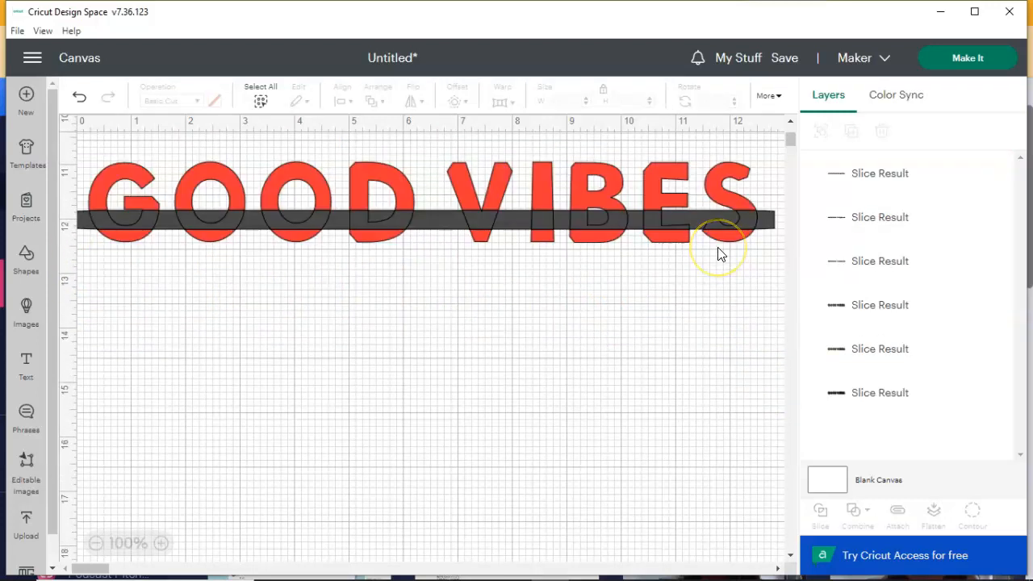
{"action": "scroll", "coordinate": [718, 254], "scroll_direction": "up", "scroll_amount": 5}
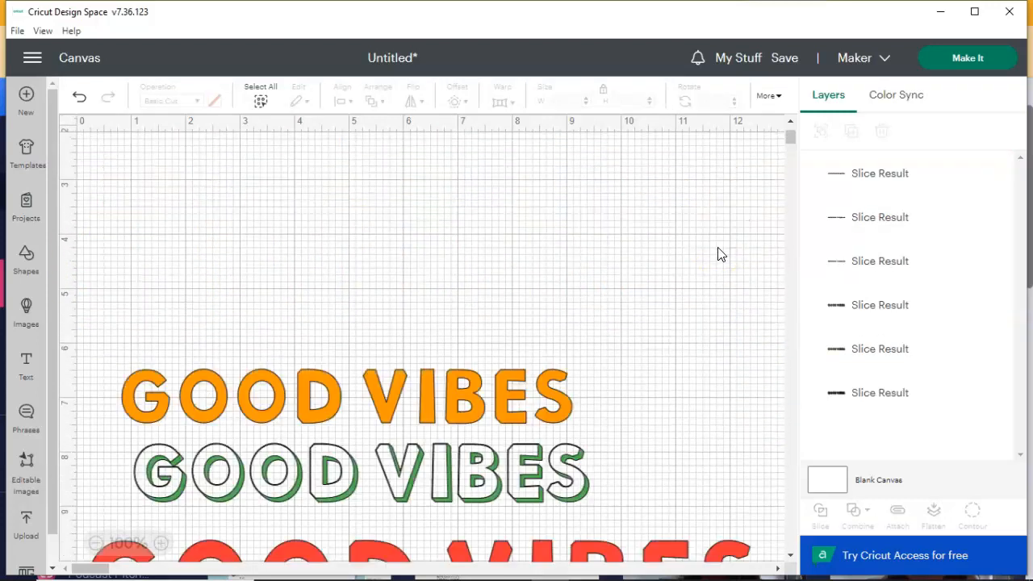
Pull the leftover grey bar, the grey letter strips and the red letter strips down off the sliced lettering
{"action": "scroll", "coordinate": [720, 262], "scroll_direction": "down", "scroll_amount": 1}
{"action": "scroll", "coordinate": [721, 262], "scroll_direction": "down", "scroll_amount": 2}
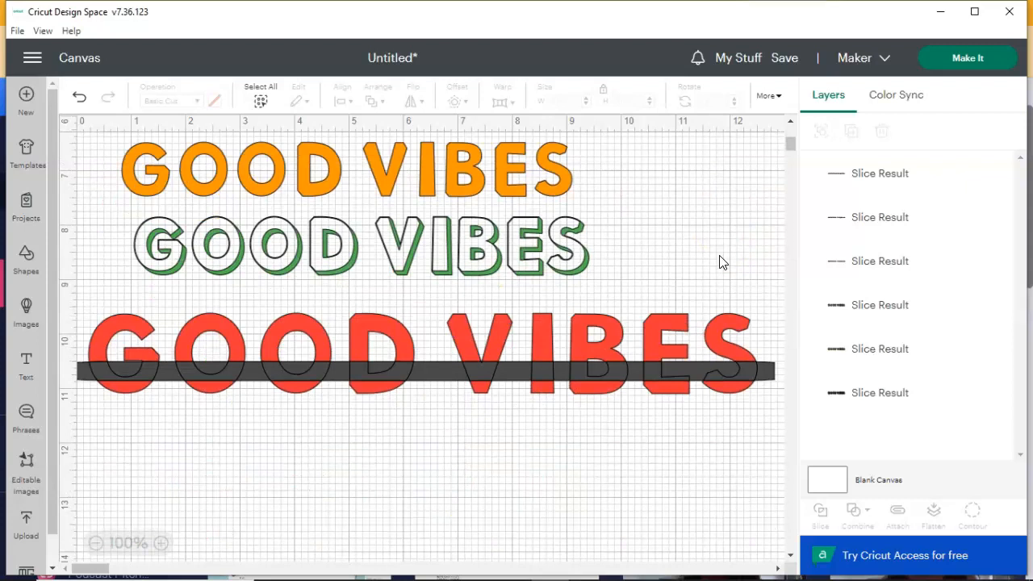
{"action": "left_click", "coordinate": [427, 373]}
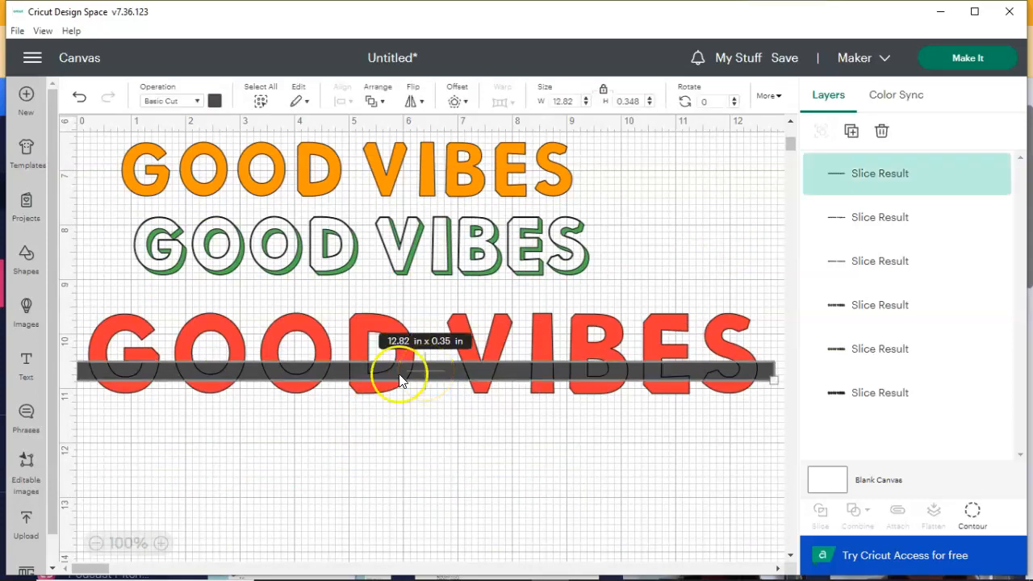
{"action": "left_click_drag", "start_coordinate": [344, 371], "coordinate": [322, 524]}
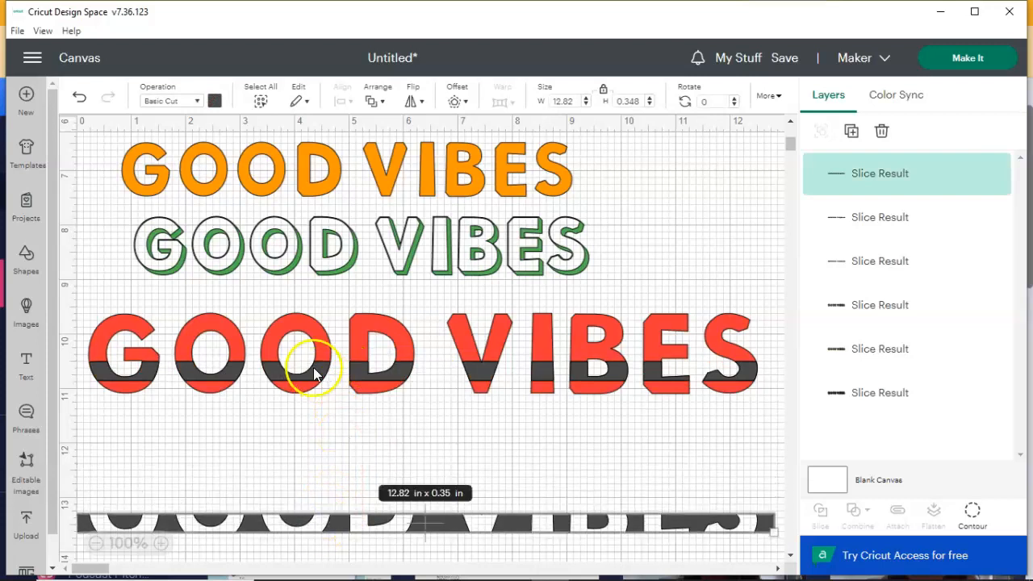
{"action": "left_click_drag", "start_coordinate": [279, 376], "coordinate": [277, 478]}
{"action": "left_click_drag", "start_coordinate": [283, 373], "coordinate": [278, 437]}
Move the split red GOOD VIBES lettering down past the leftover pieces to the empty canvas around the 17-inch mark
{"action": "left_click", "coordinate": [464, 349]}
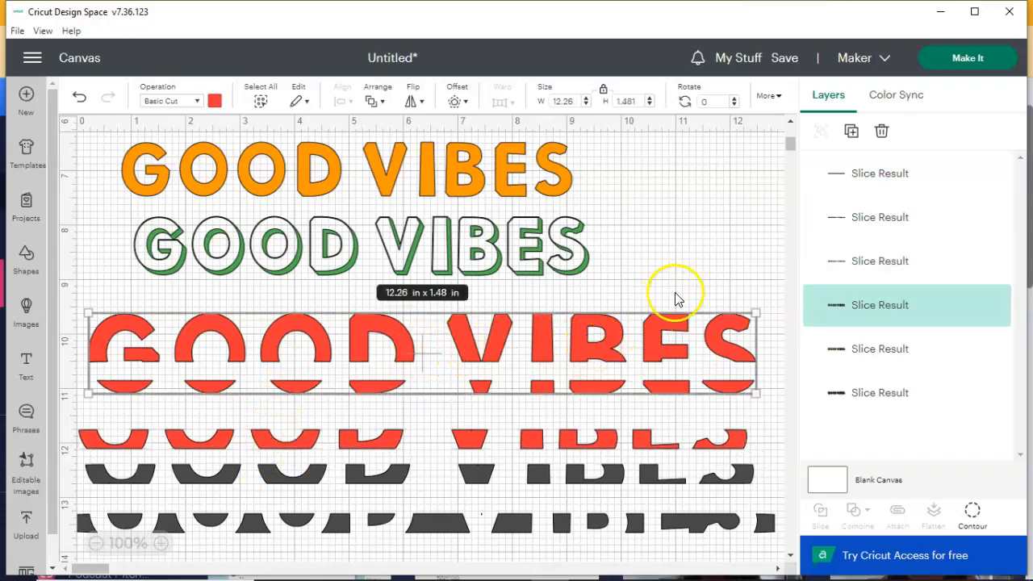
{"action": "scroll", "coordinate": [707, 218], "scroll_direction": "down", "scroll_amount": 3}
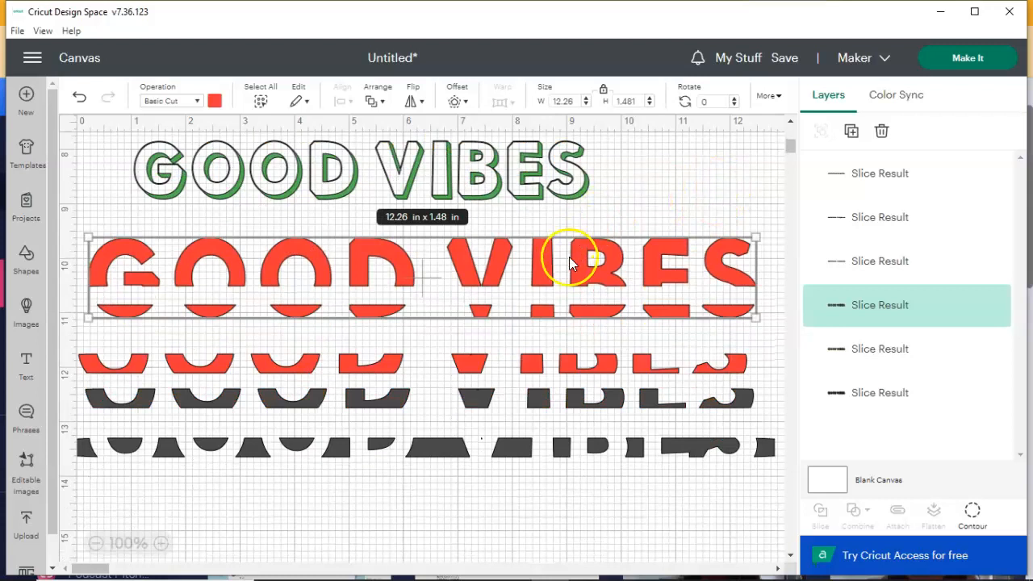
{"action": "left_click_drag", "start_coordinate": [575, 265], "coordinate": [562, 521]}
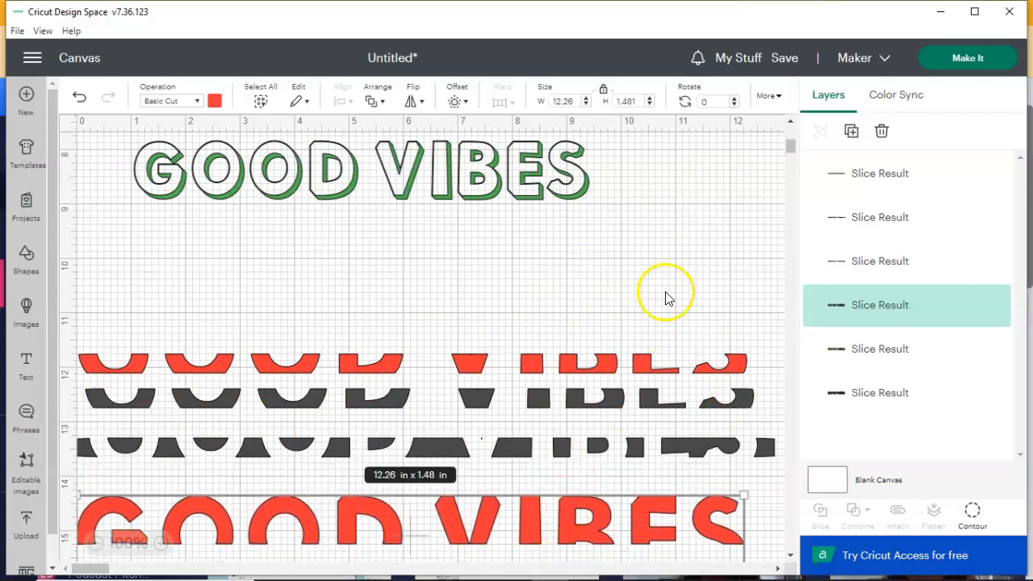
{"action": "scroll", "coordinate": [661, 290], "scroll_direction": "down", "scroll_amount": 3}
{"action": "scroll", "coordinate": [663, 269], "scroll_direction": "down", "scroll_amount": 8}
{"action": "left_click_drag", "start_coordinate": [537, 226], "coordinate": [547, 362]}
{"action": "scroll", "coordinate": [584, 238], "scroll_direction": "down", "scroll_amount": 2}
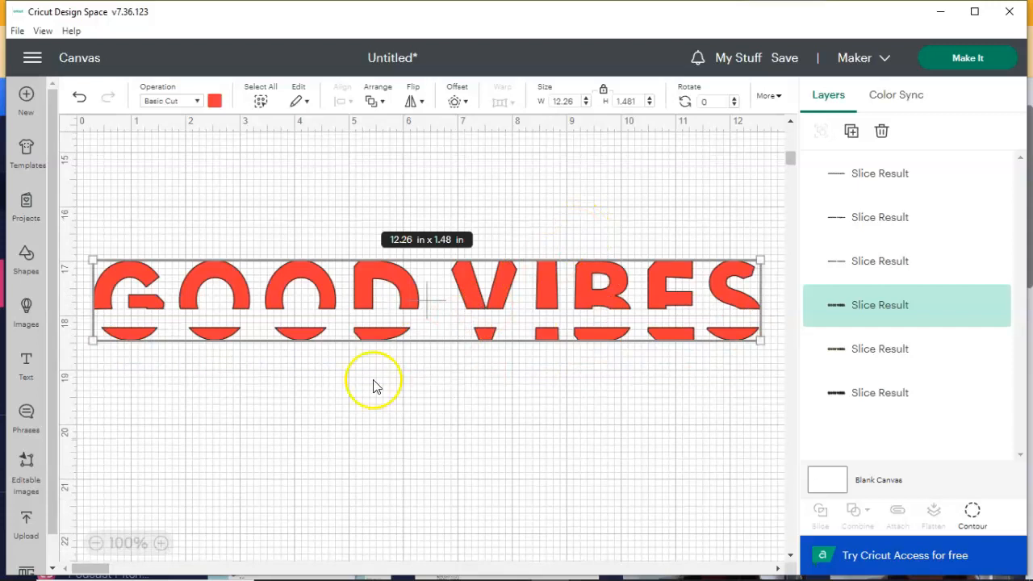
{"action": "left_click", "coordinate": [239, 360]}
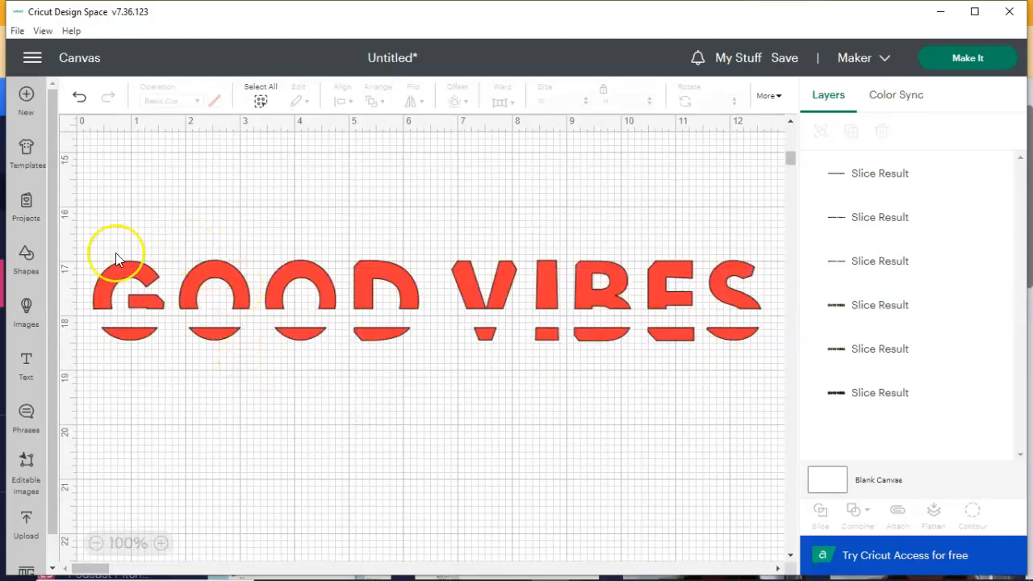
Add a new text object and set its font to Cricut Sans
{"action": "left_click", "coordinate": [27, 367]}
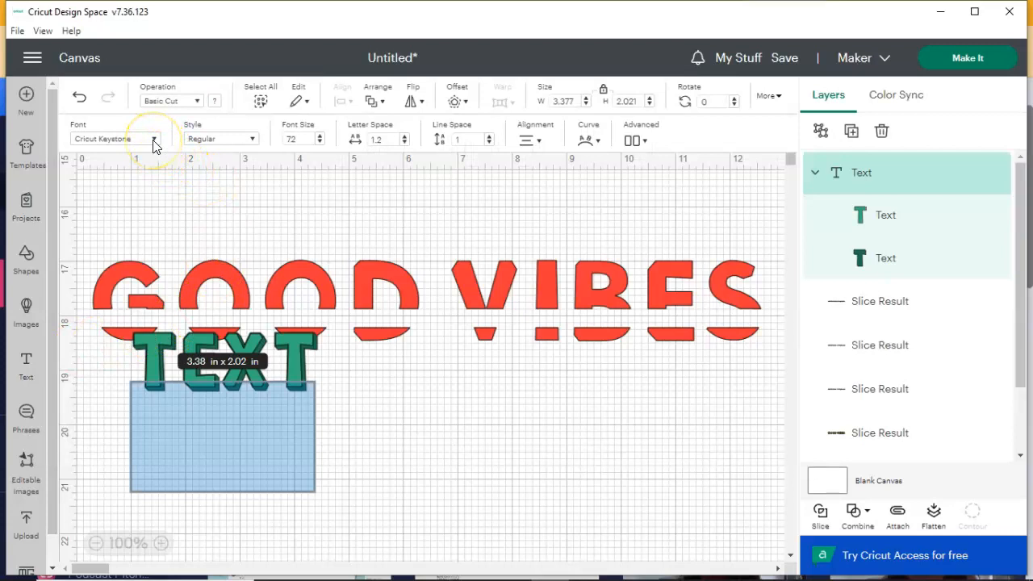
{"action": "left_click", "coordinate": [155, 141]}
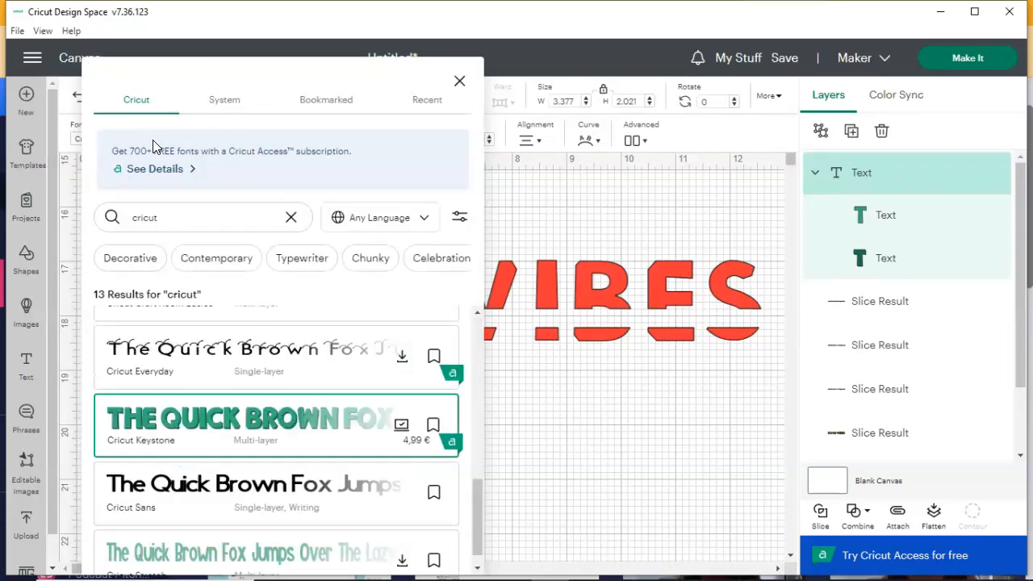
{"action": "left_click", "coordinate": [206, 488]}
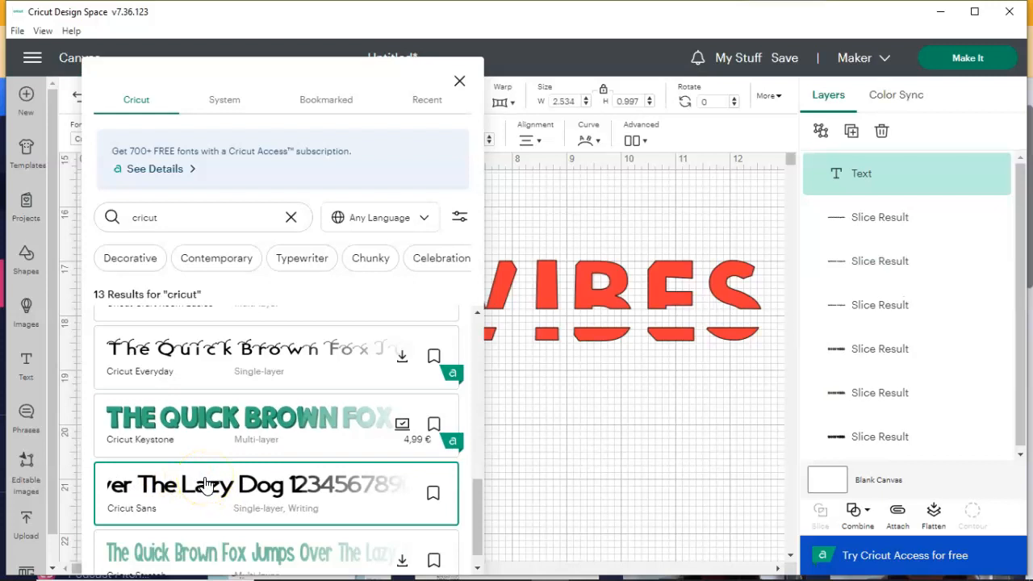
{"action": "left_click", "coordinate": [637, 409]}
{"action": "left_click", "coordinate": [209, 375]}
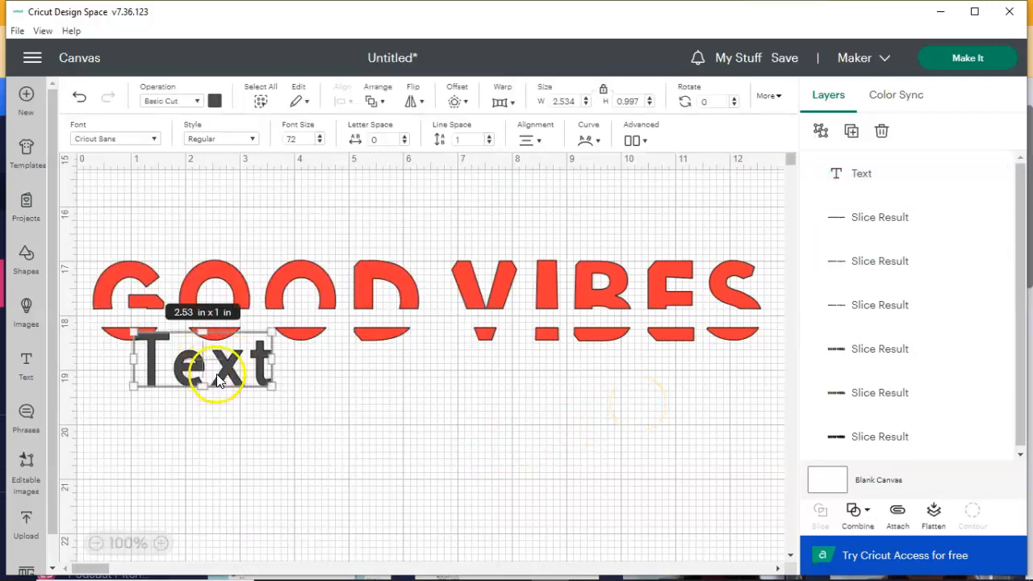
Move the text object below the split lettering and replace its placeholder wording with "Always"
{"action": "left_click_drag", "start_coordinate": [256, 399], "coordinate": [301, 416]}
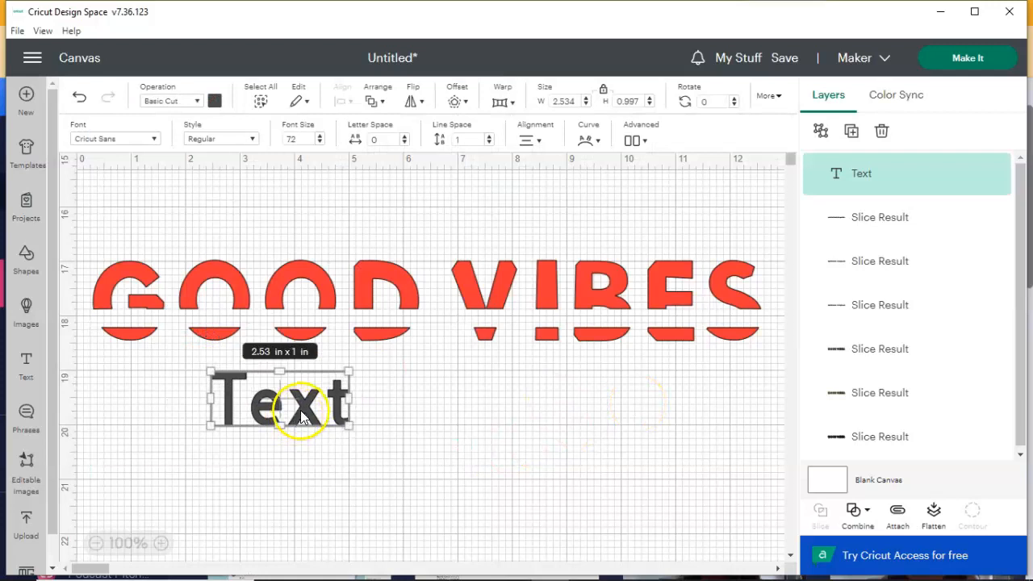
{"action": "double_click", "coordinate": [302, 413]}
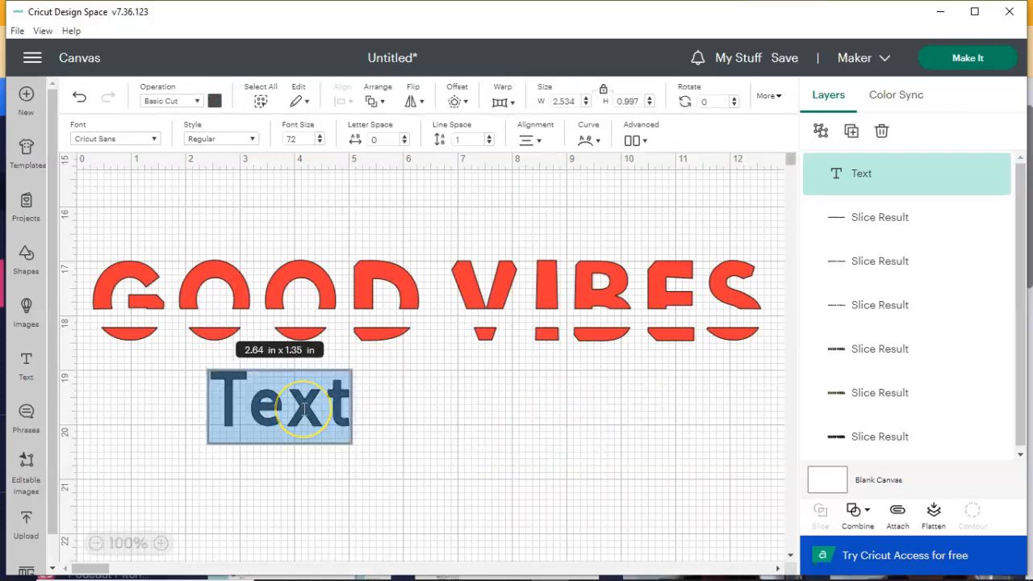
{"action": "key", "text": "BackSpace"}
{"action": "type", "text": "AI"}
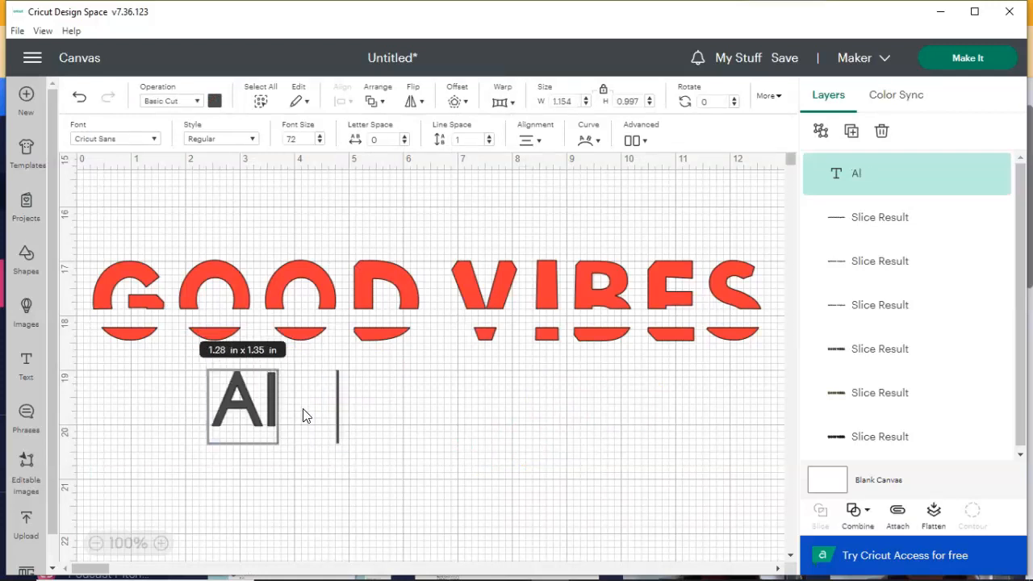
{"action": "type", "text": "ways"}
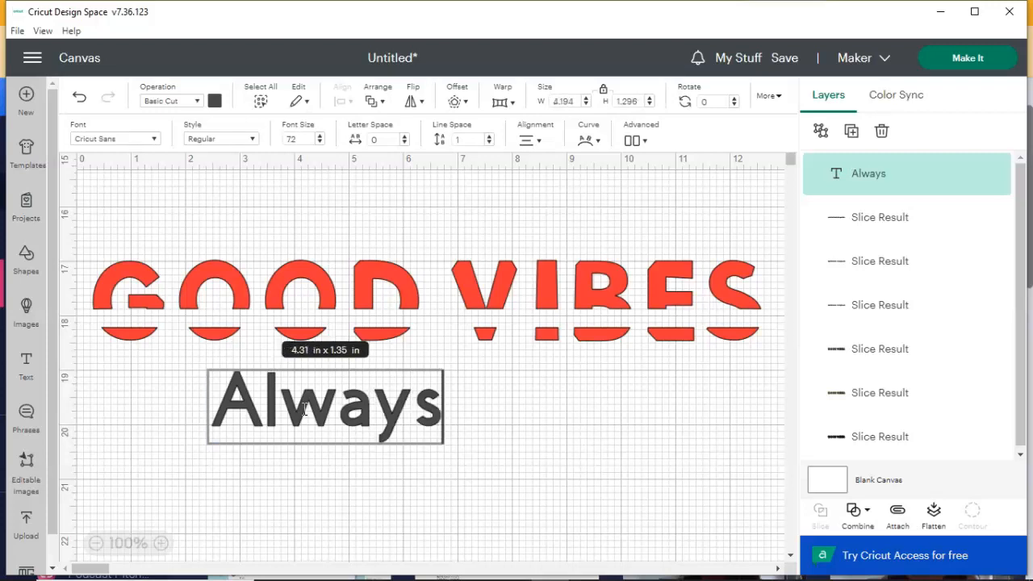
{"action": "left_click", "coordinate": [362, 406]}
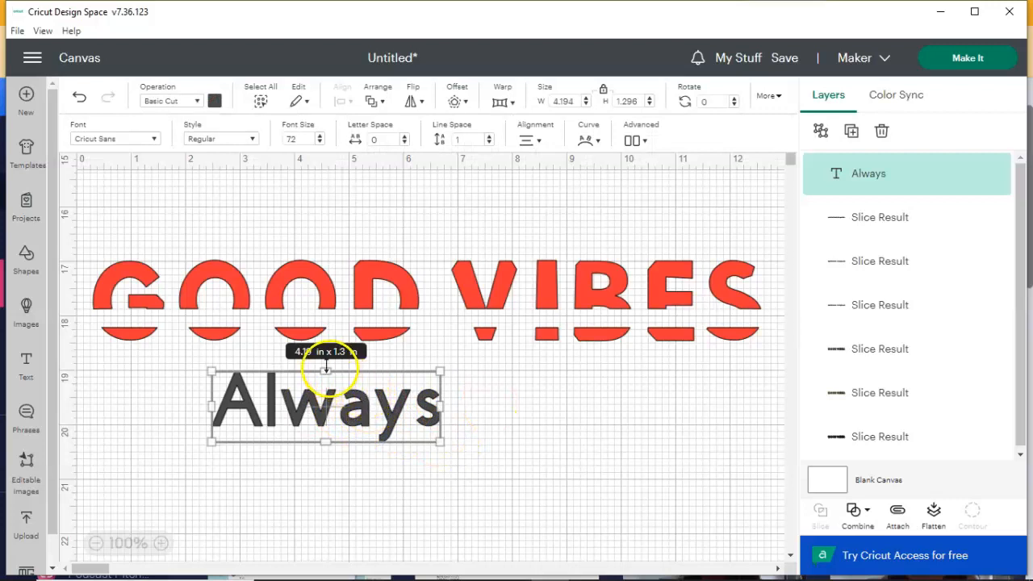
Move the "Always" text farther down, widen its box to about 6.71 in and set the font size to 36
{"action": "left_click_drag", "start_coordinate": [325, 373], "coordinate": [329, 409]}
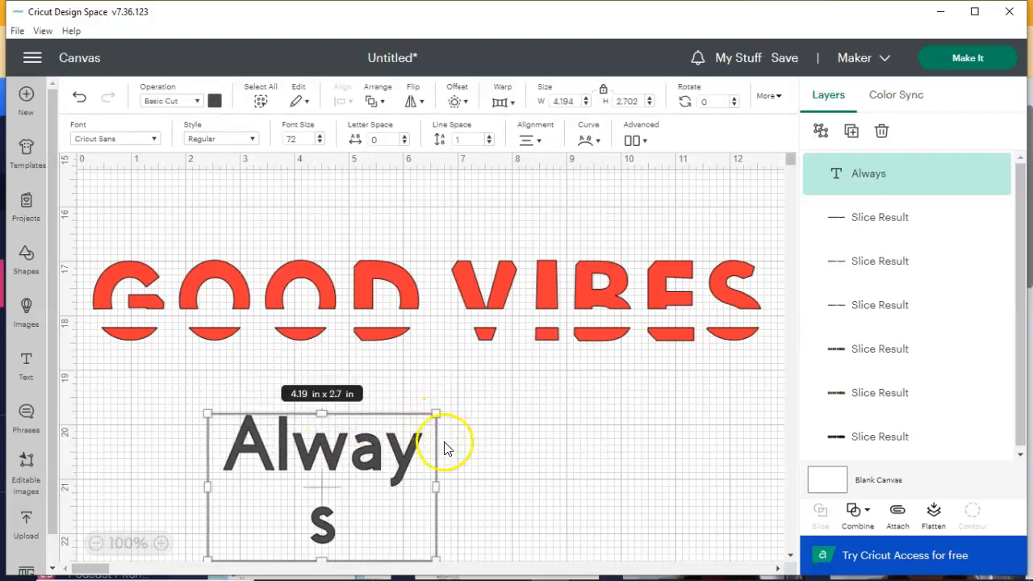
{"action": "left_click_drag", "start_coordinate": [425, 483], "coordinate": [566, 486]}
{"action": "left_click_drag", "start_coordinate": [392, 411], "coordinate": [390, 470]}
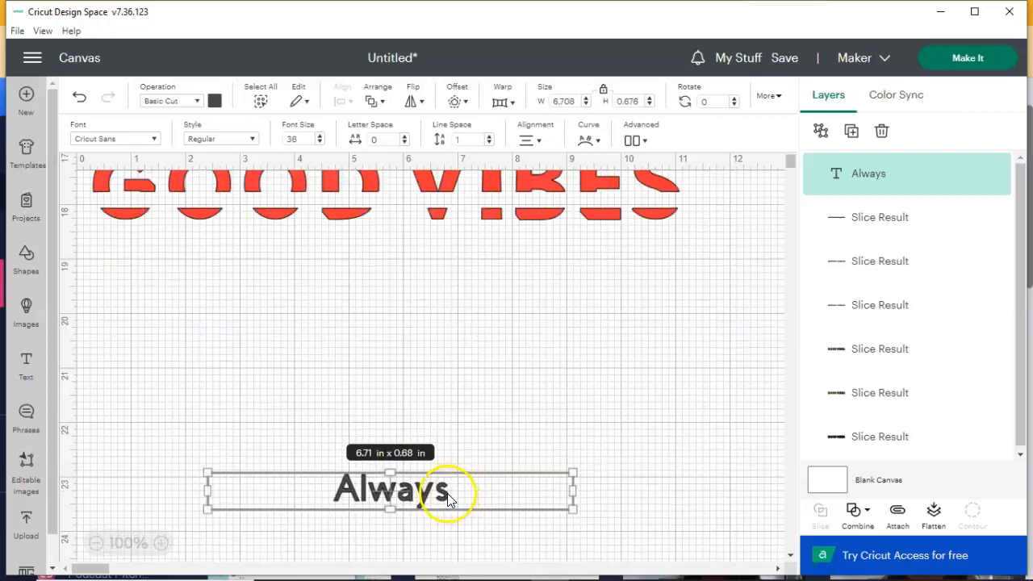
Extend the "Always" text so that it reads "Always...all the time"
{"action": "double_click", "coordinate": [451, 493]}
{"action": "left_click", "coordinate": [452, 495]}
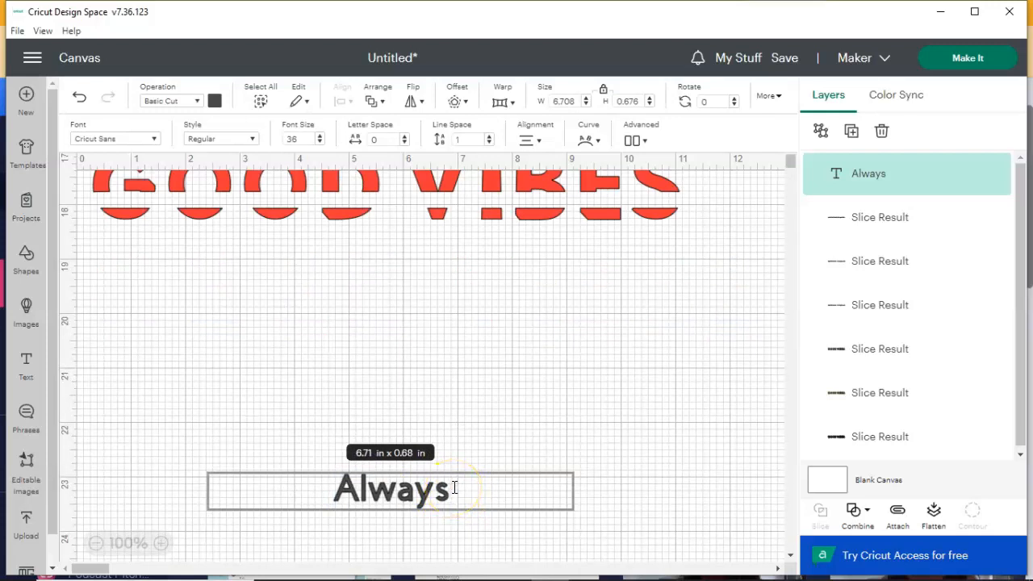
{"action": "type", "text": ".."}
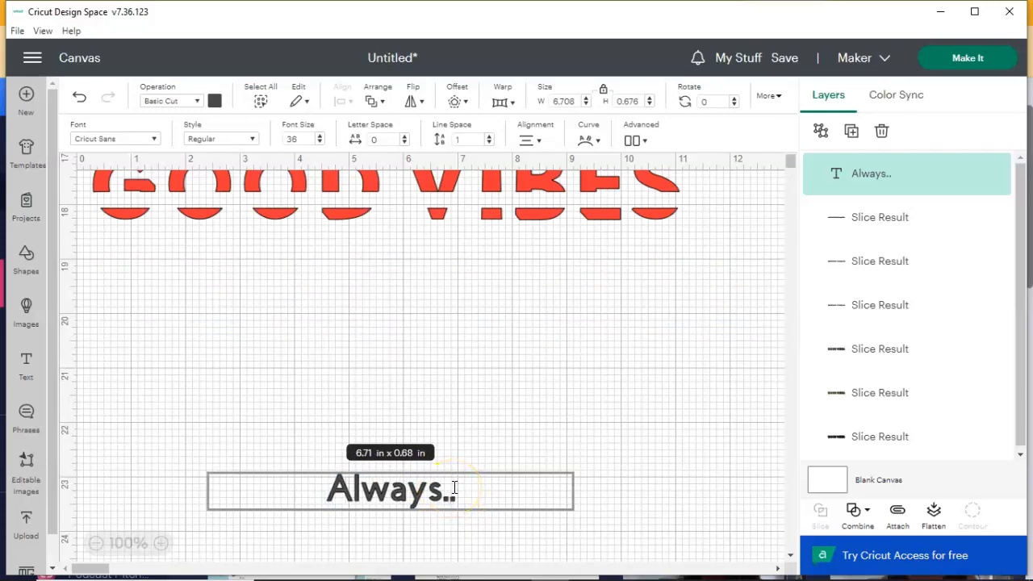
{"action": "type", "text": ".all"}
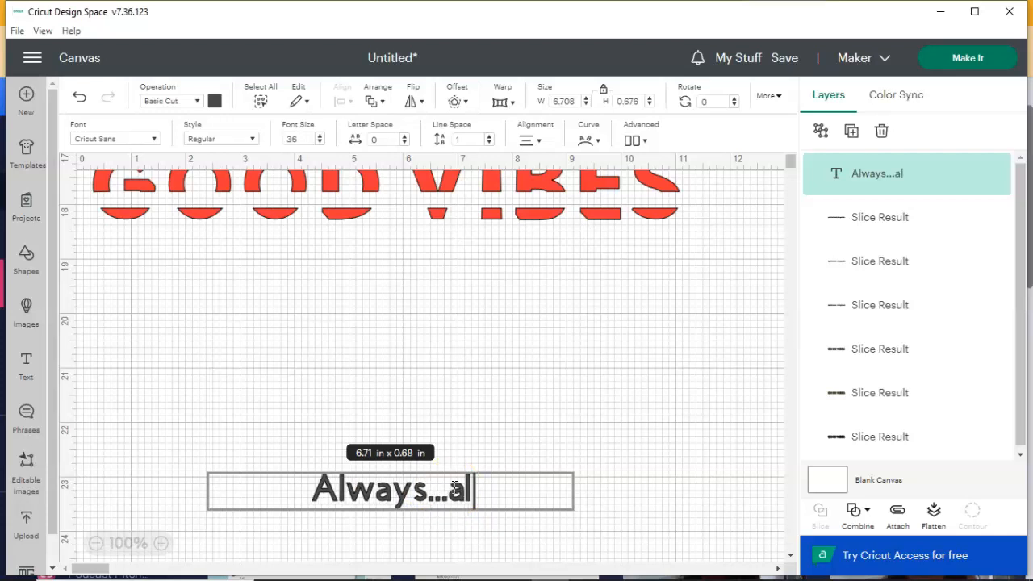
{"action": "type", "text": " the "}
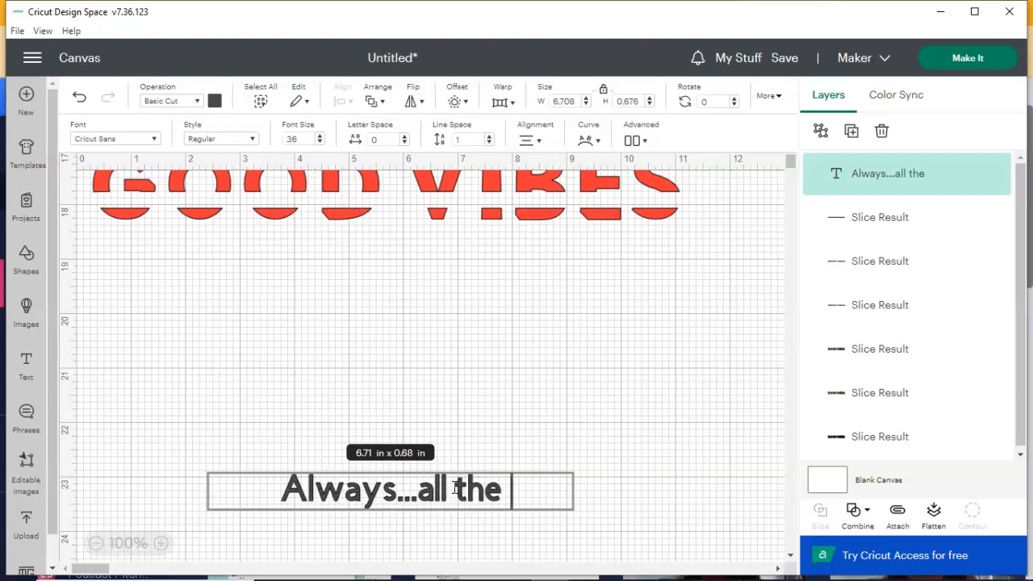
{"action": "type", "text": "time"}
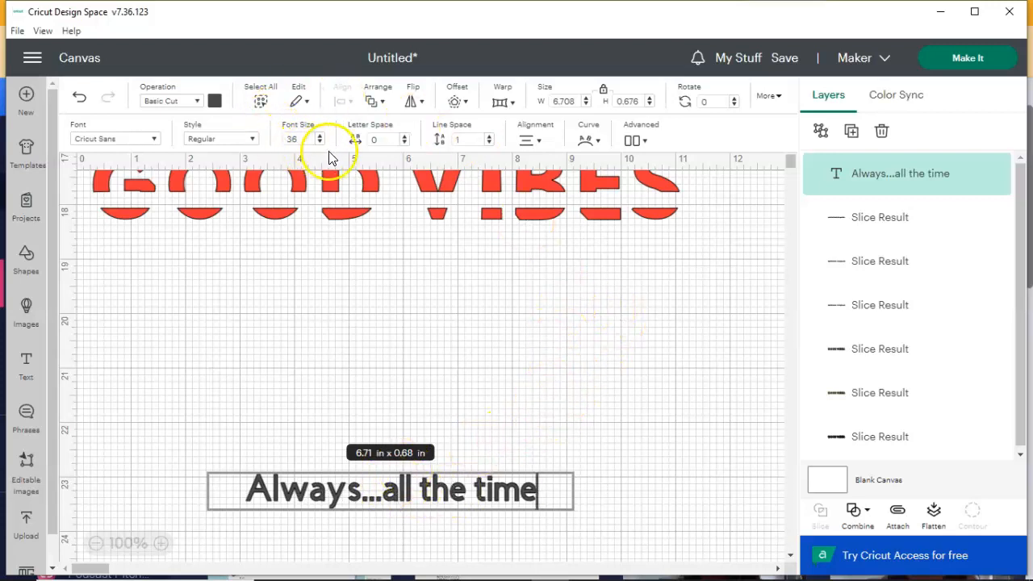
Set the "Always...all the time" font size to 20 and reduce its text box height to about 0.4 in
{"action": "left_click_drag", "start_coordinate": [299, 138], "coordinate": [258, 138]}
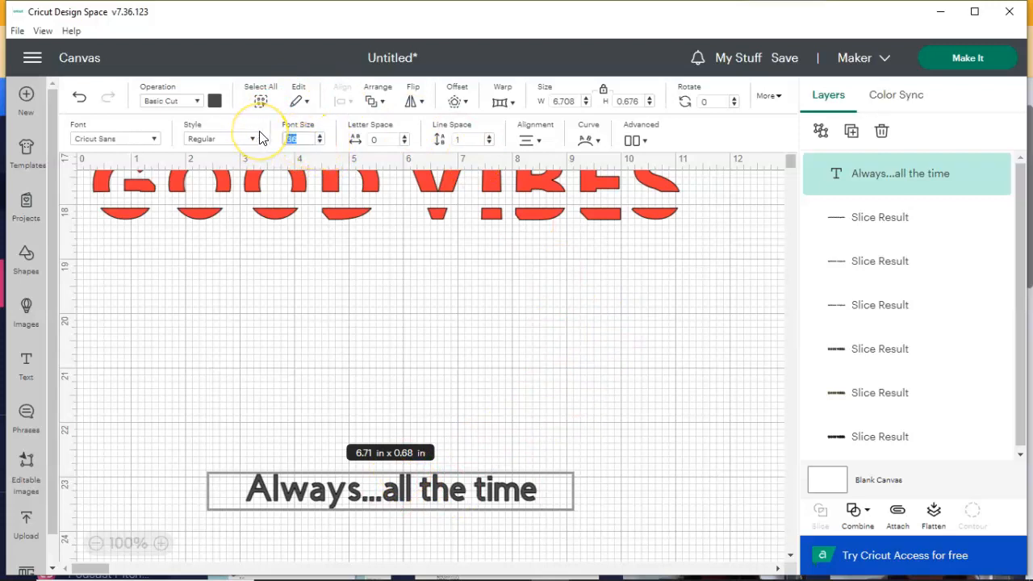
{"action": "key", "text": "Return"}
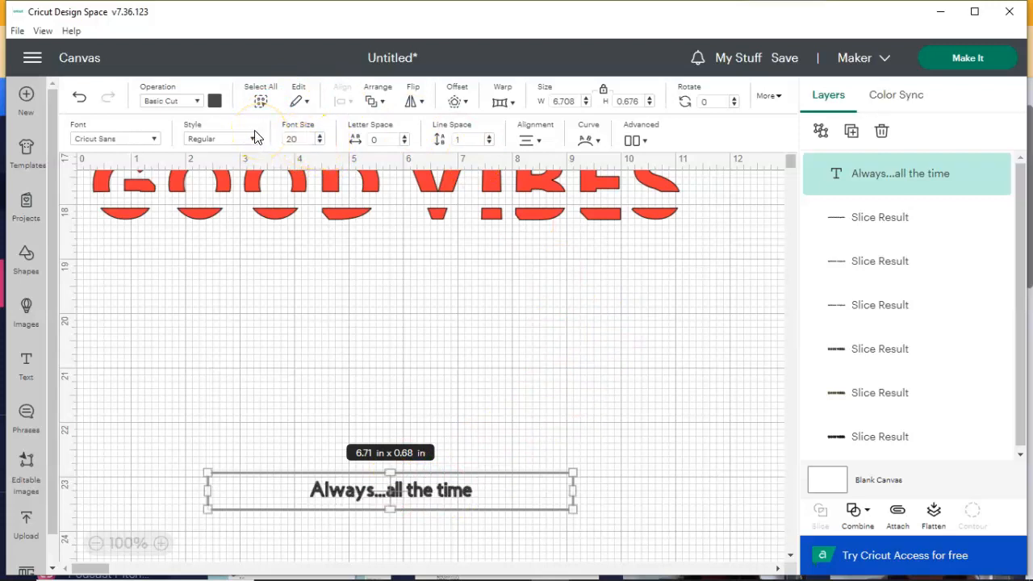
{"action": "left_click_drag", "start_coordinate": [386, 472], "coordinate": [395, 497]}
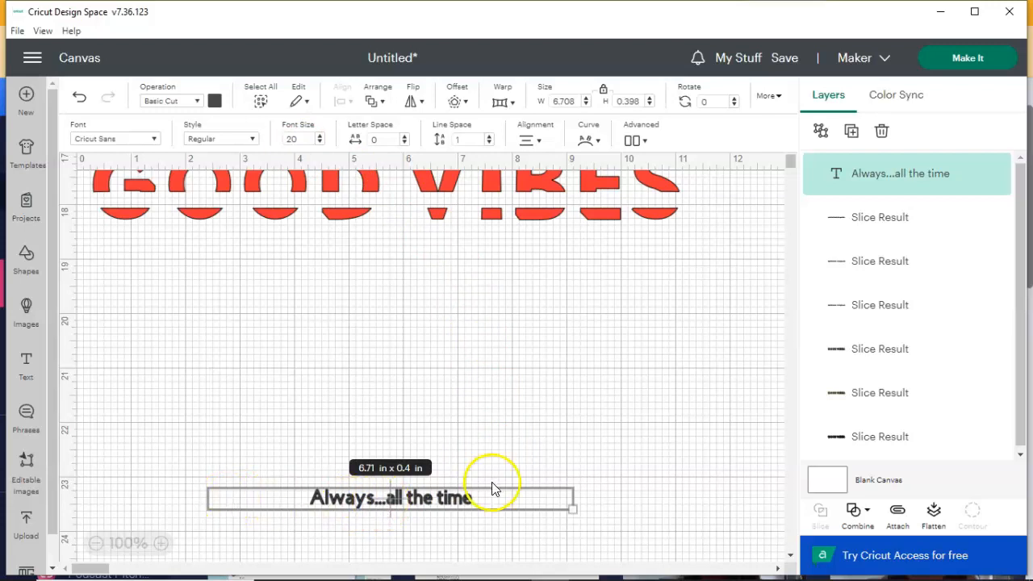
Scale the "Always...all the time" text object down to about 6.24 in wide and left-align its wording
{"action": "left_click_drag", "start_coordinate": [570, 506], "coordinate": [530, 506]}
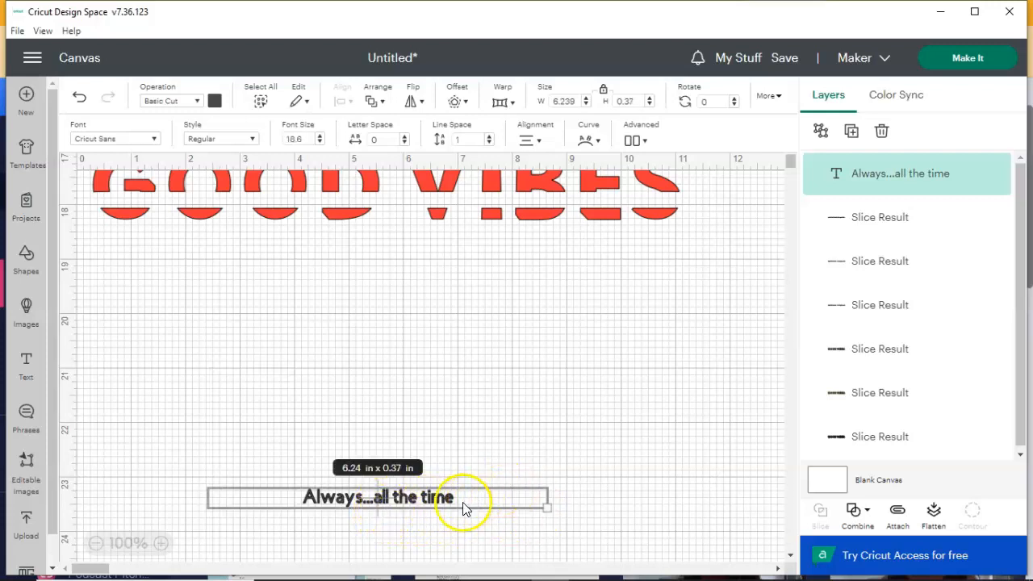
{"action": "left_click", "coordinate": [529, 141]}
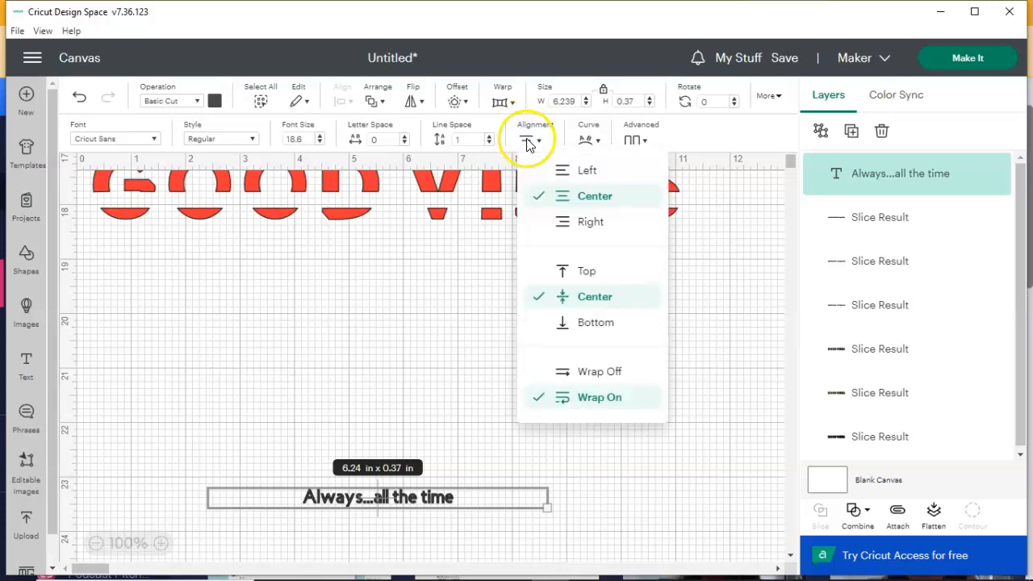
{"action": "left_click", "coordinate": [557, 172]}
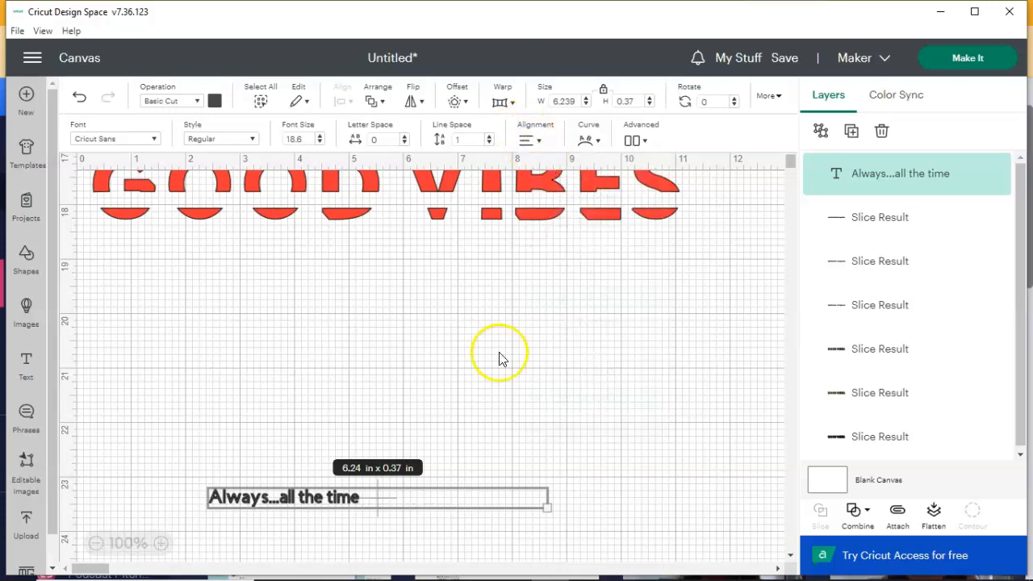
Place "Always...all the time" in the gap of the split GOOD VIBES lettering, then select both and flatten them together
{"action": "mouse_move", "coordinate": [546, 506]}
{"action": "left_mouse_down"}
{"action": "mouse_move", "coordinate": [497, 499]}
{"action": "mouse_move", "coordinate": [546, 504]}
{"action": "left_mouse_up"}
{"action": "scroll", "coordinate": [347, 224], "scroll_direction": "up", "scroll_amount": 3}
{"action": "left_click_drag", "start_coordinate": [85, 266], "coordinate": [770, 434]}
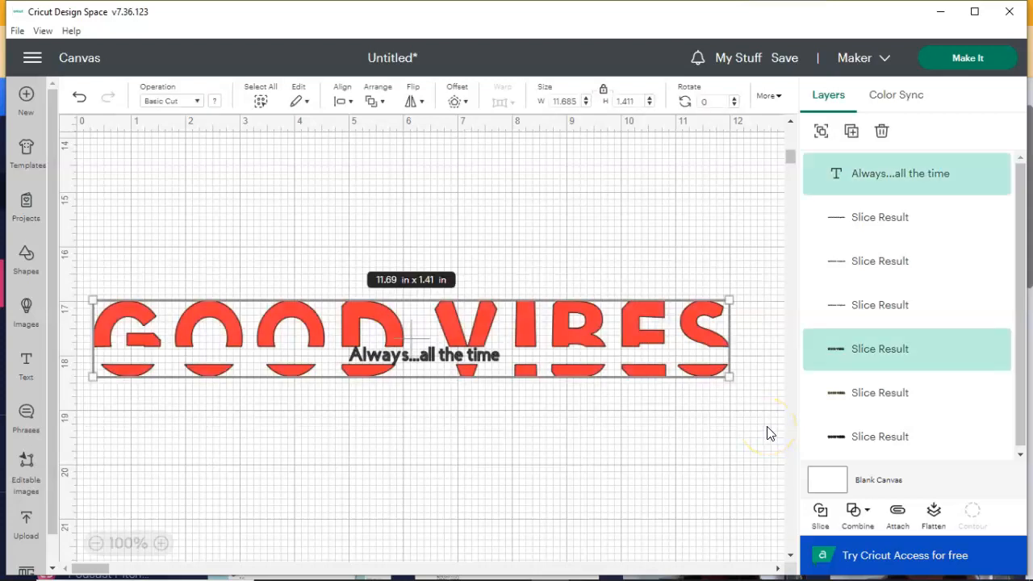
{"action": "left_click", "coordinate": [934, 511]}
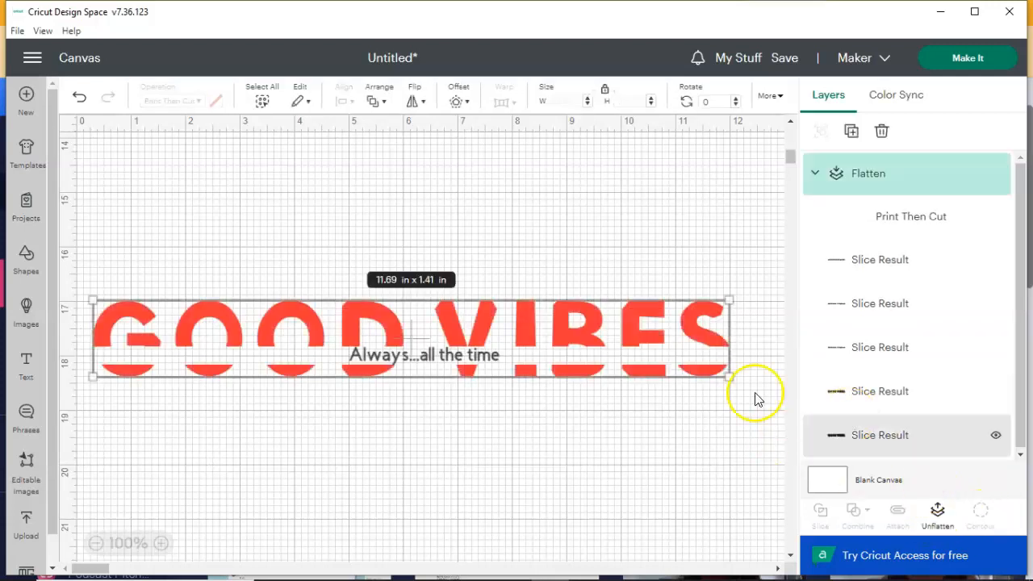